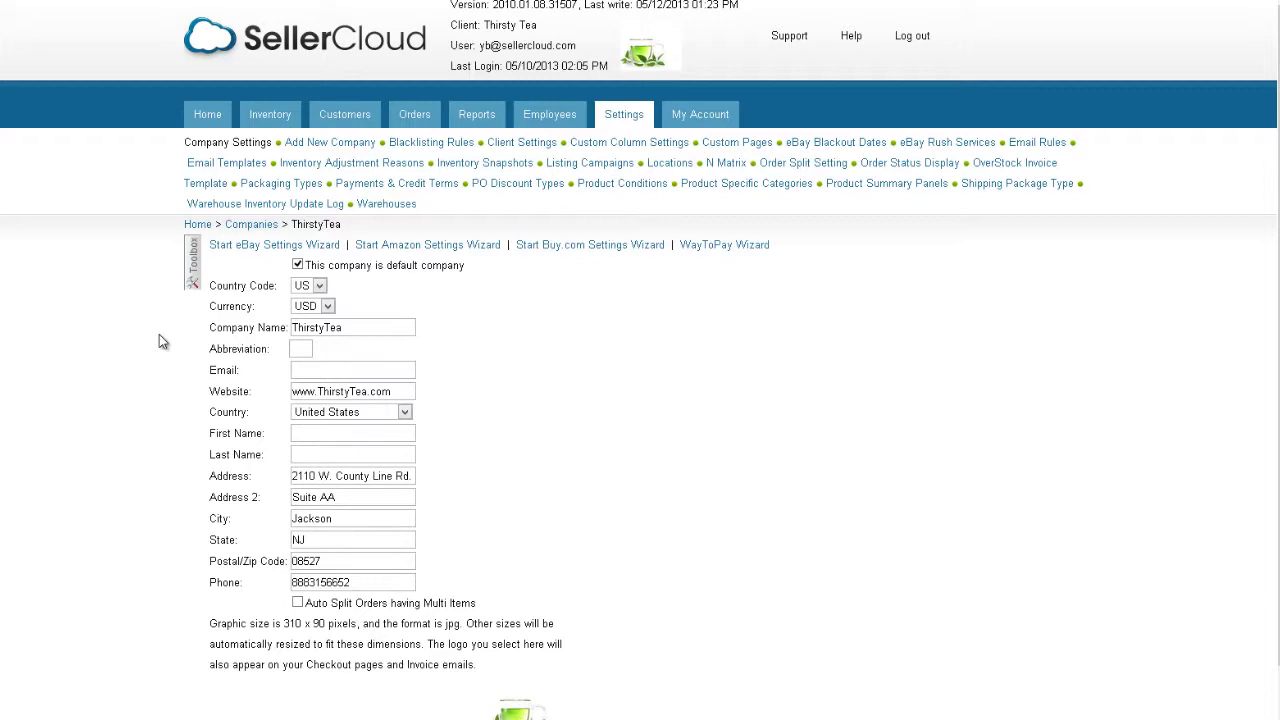
Step: Go to Scheduled Tasks from the Toolbox and choose PickList Generate as the new task type
click(193, 285)
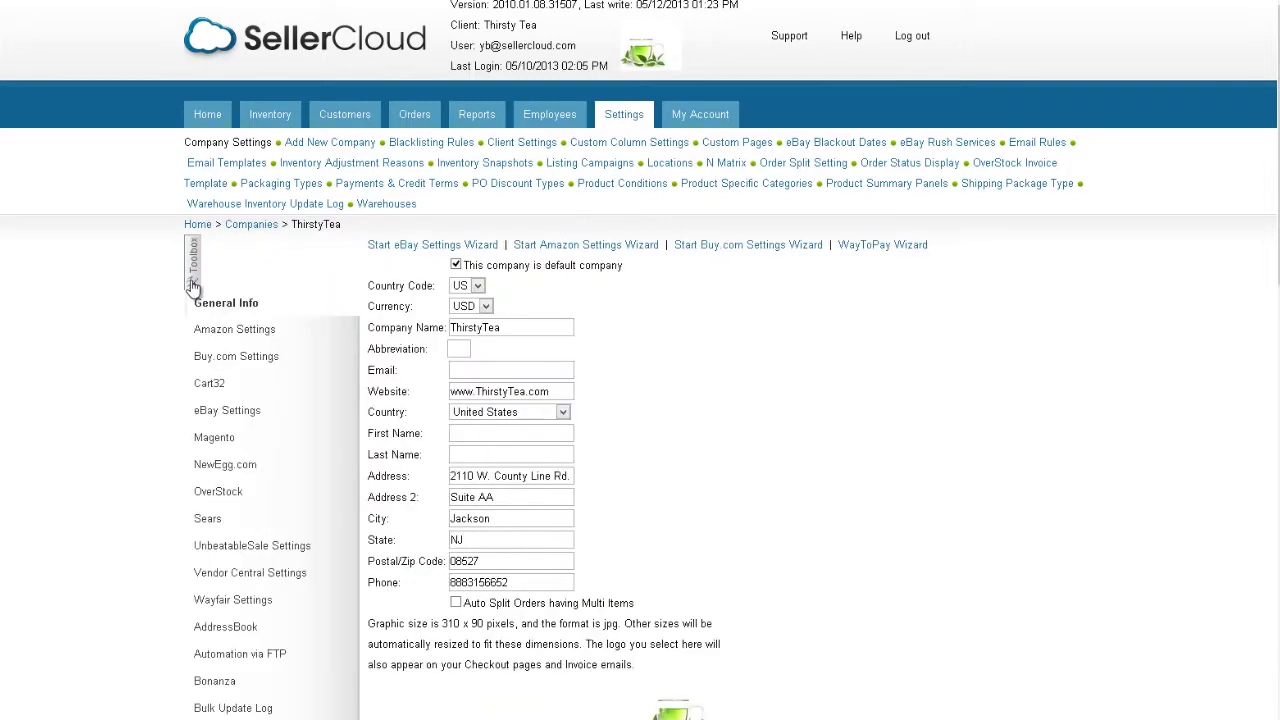
scroll(191, 280, down, 10)
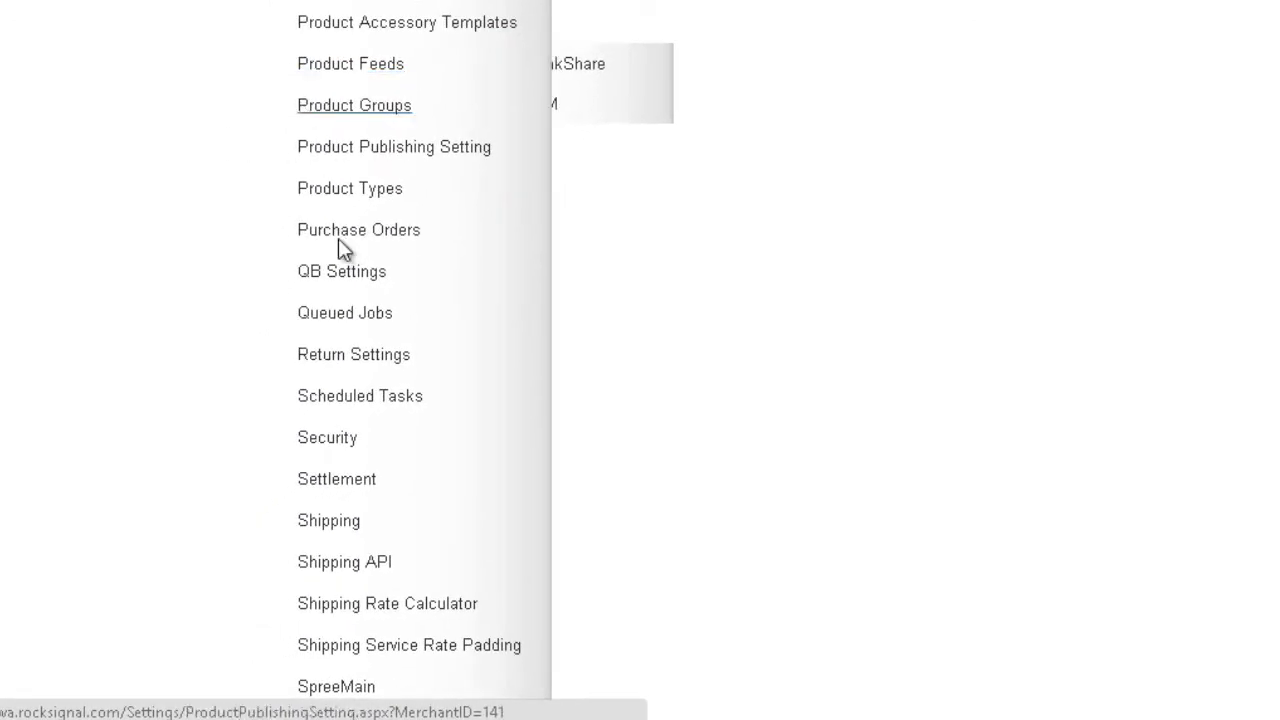
click(375, 397)
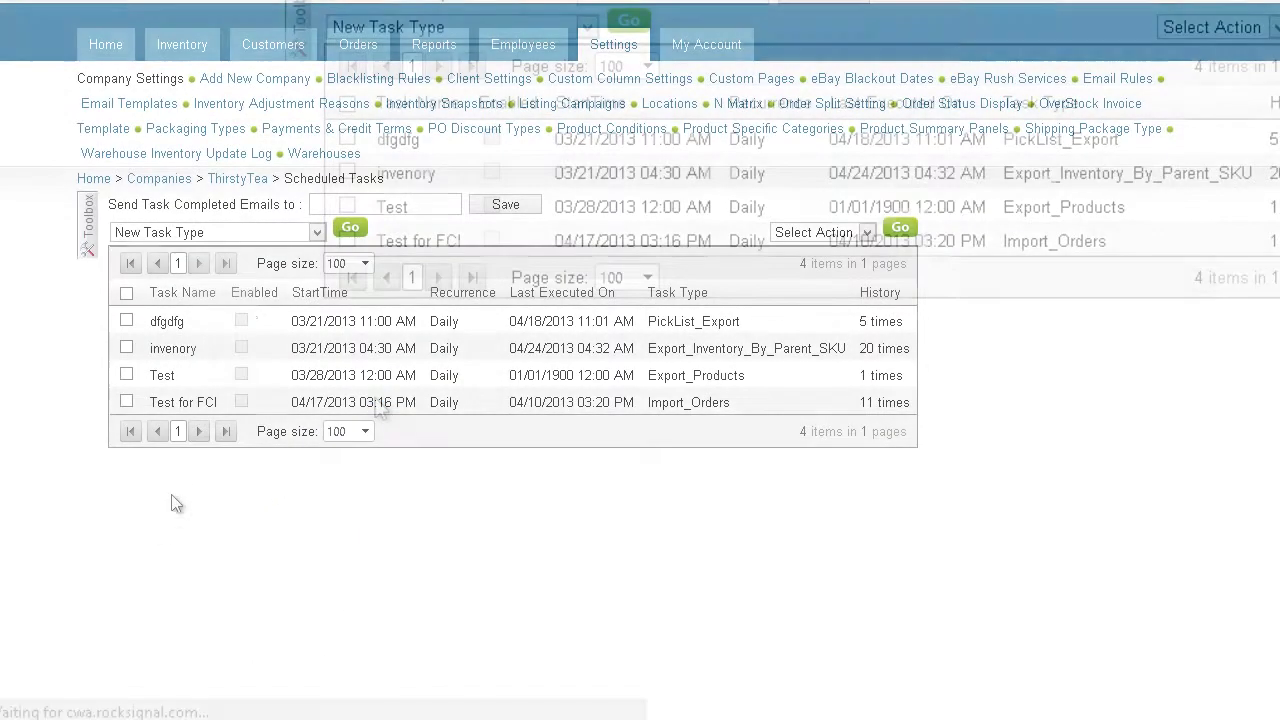
click(292, 240)
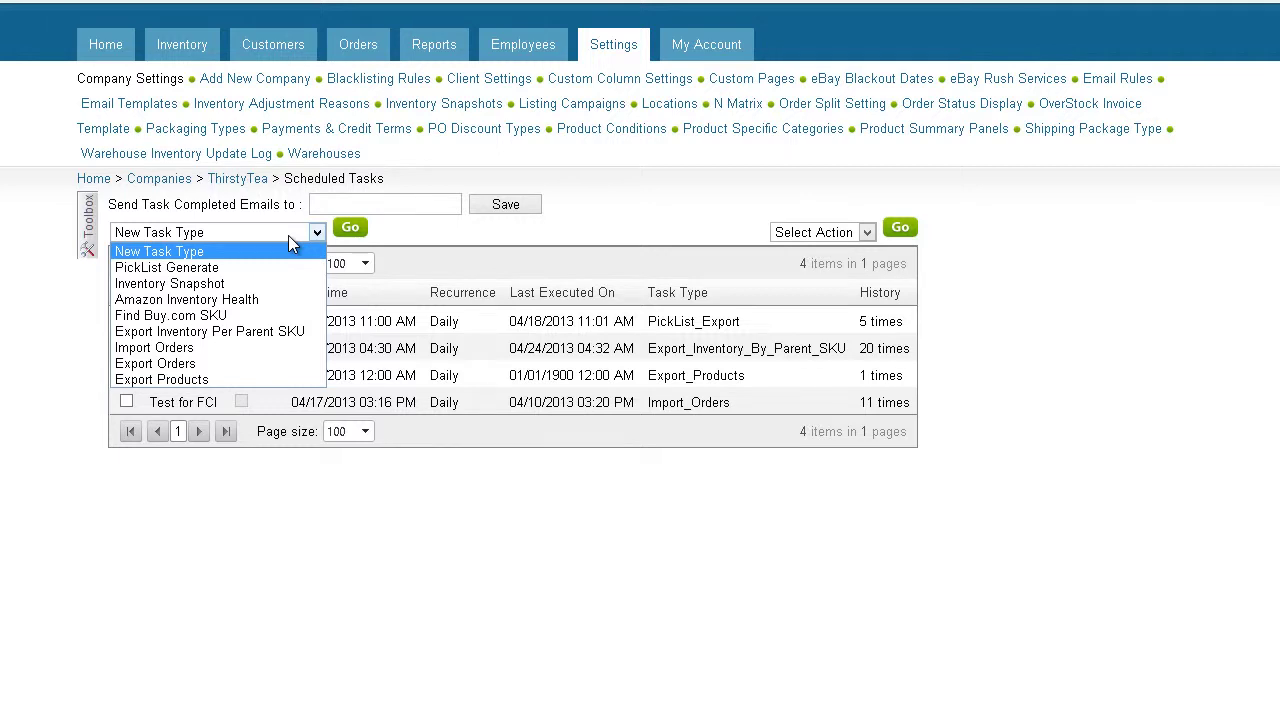
click(280, 268)
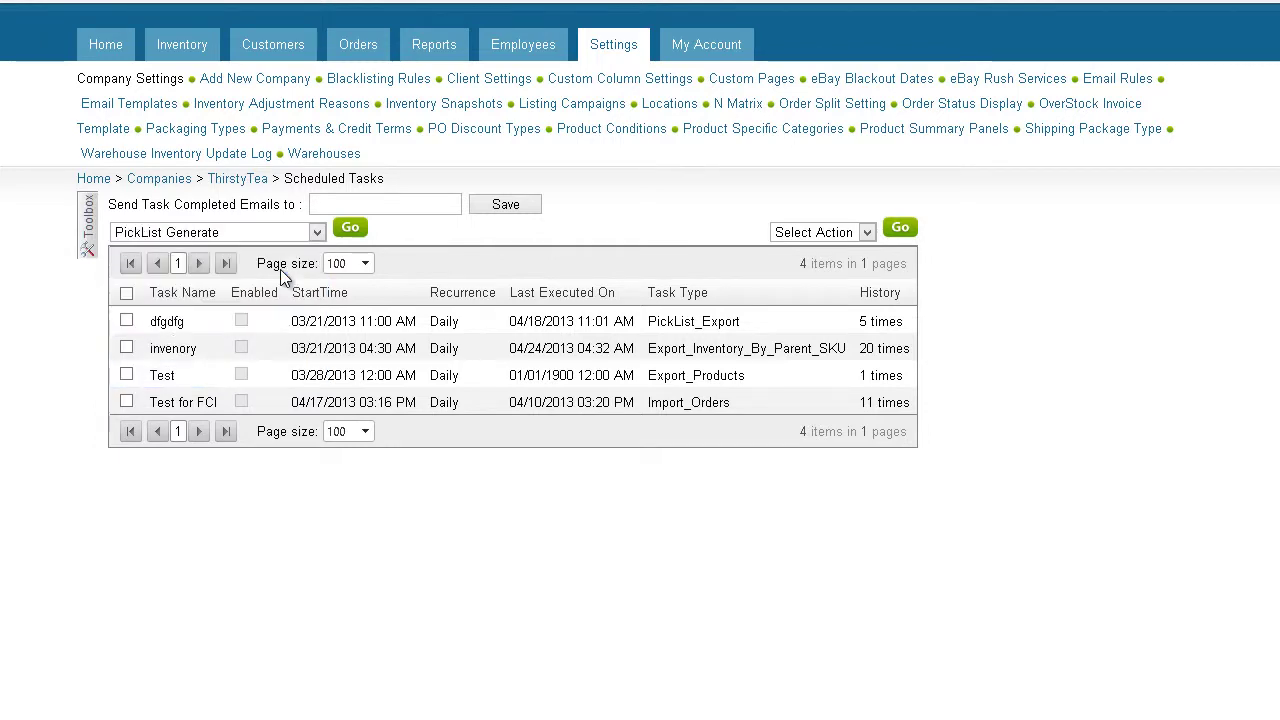
Step: Create the task named 'Picklist for Unshipped Orders' with a start date of May 1, 2013
click(351, 230)
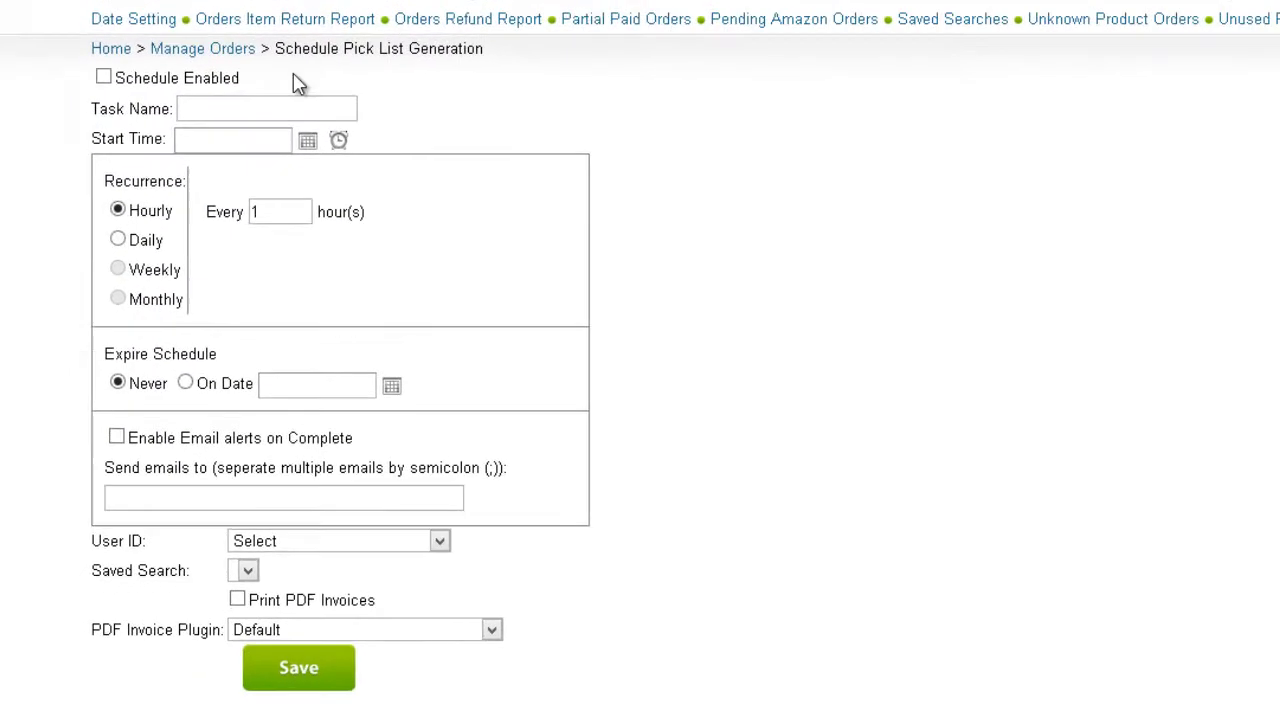
text(Picklist for)
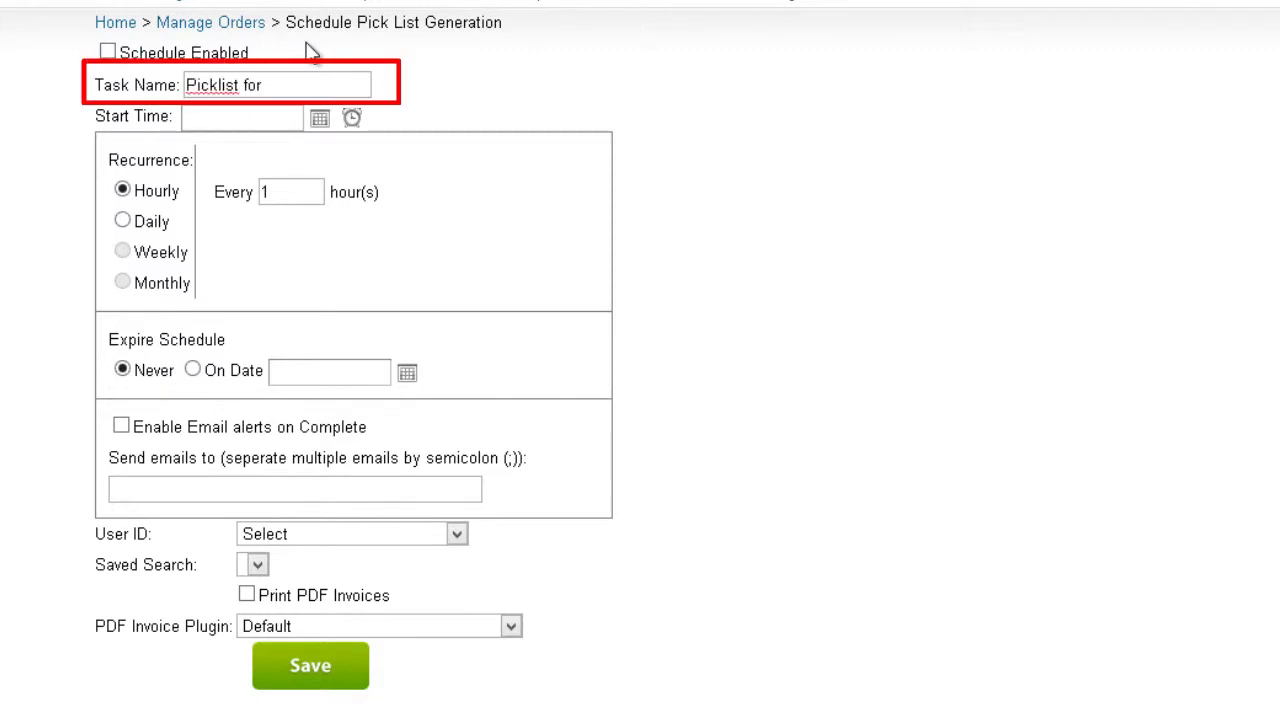
text( Unshipped Orders)
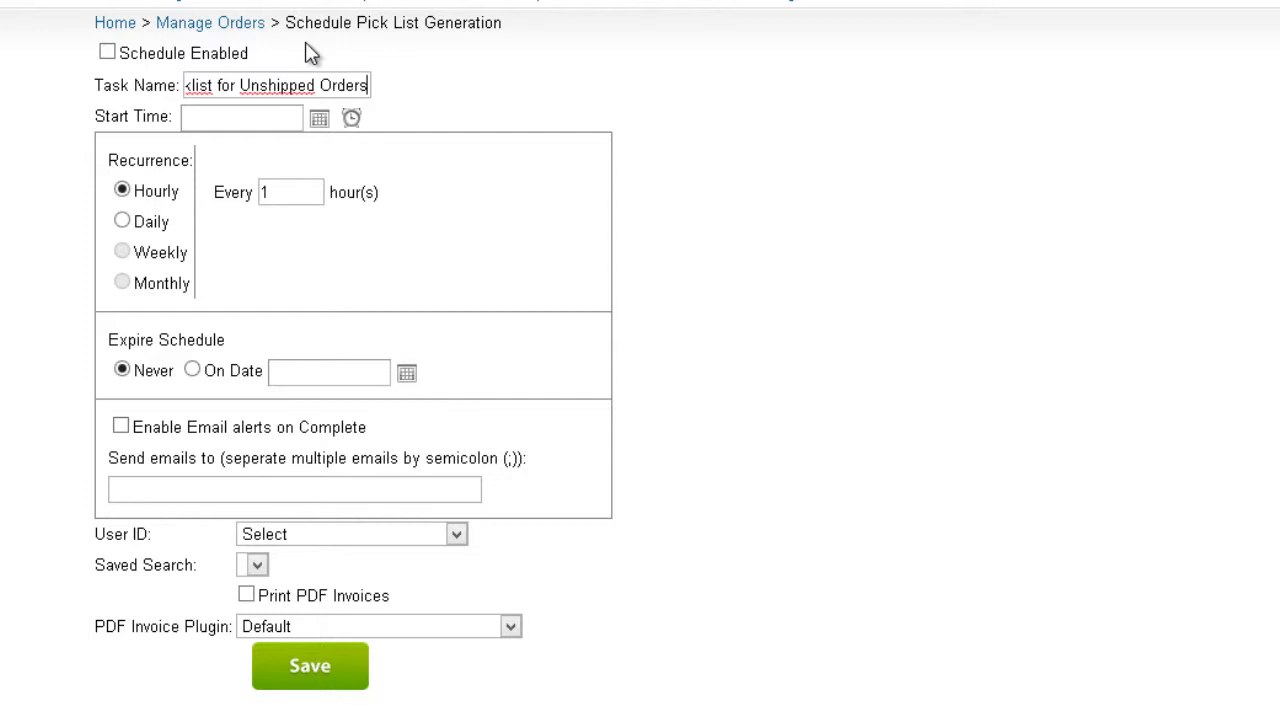
click(318, 118)
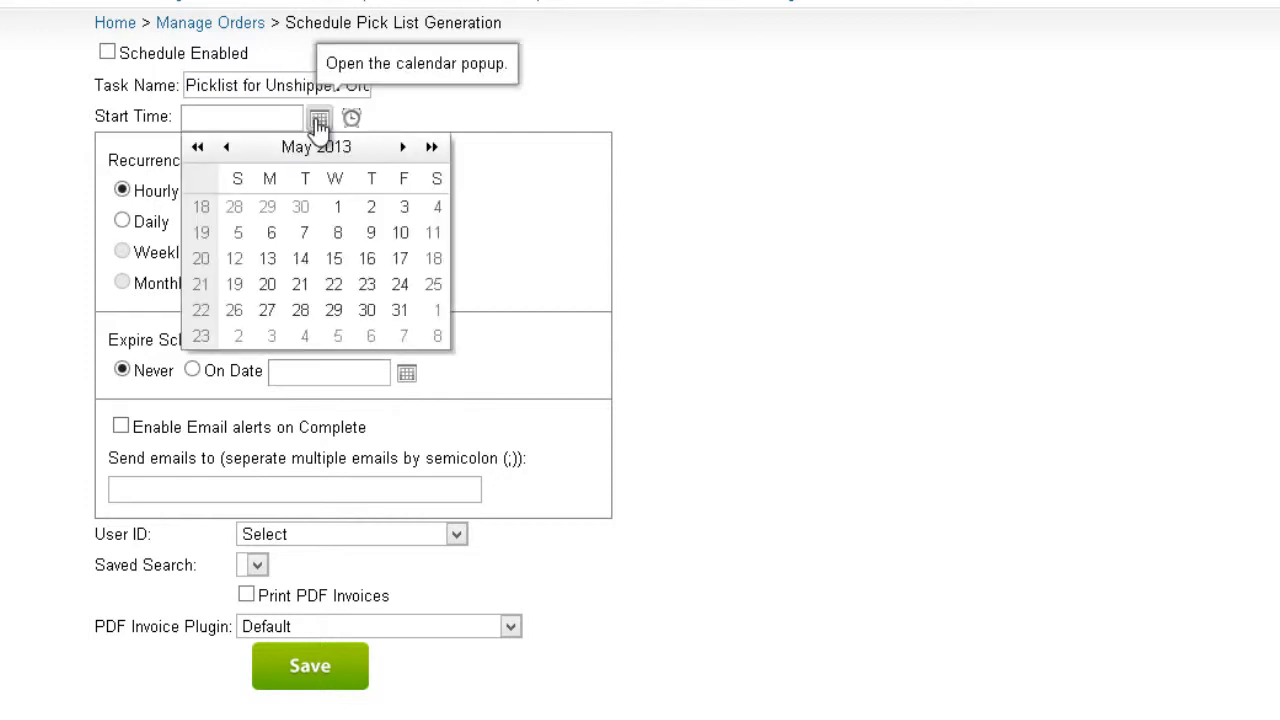
click(337, 207)
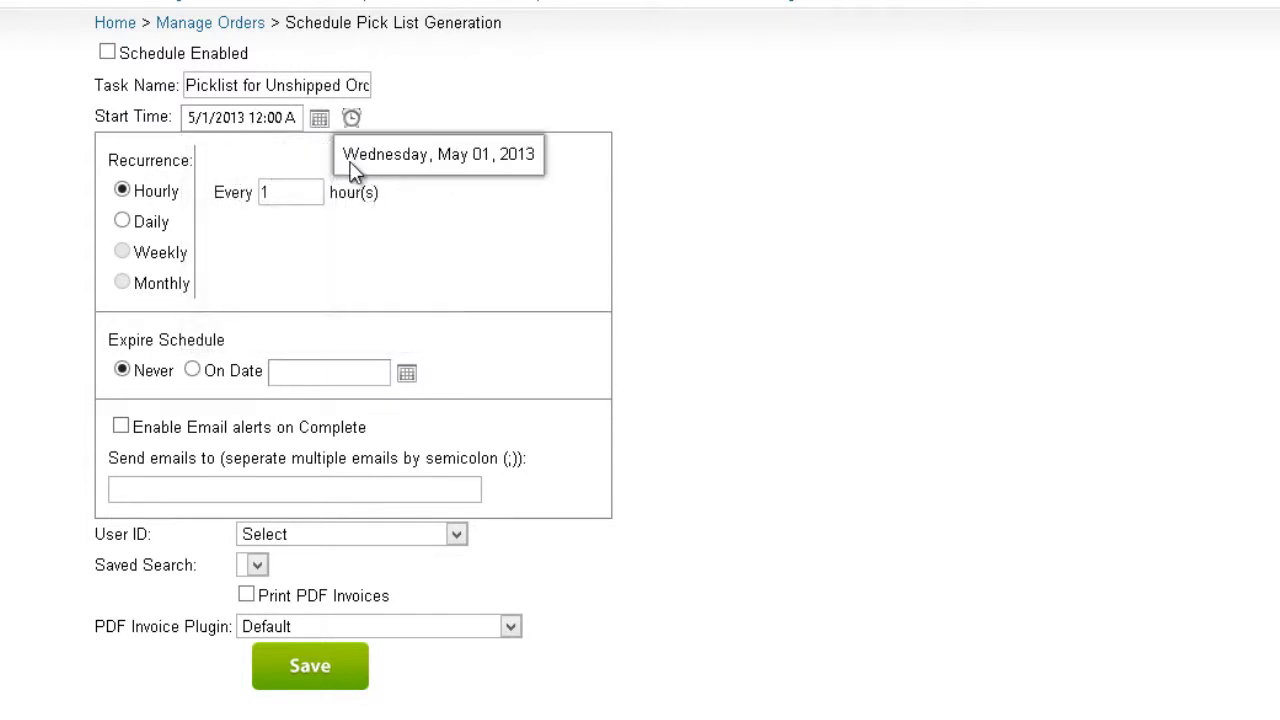
click(351, 118)
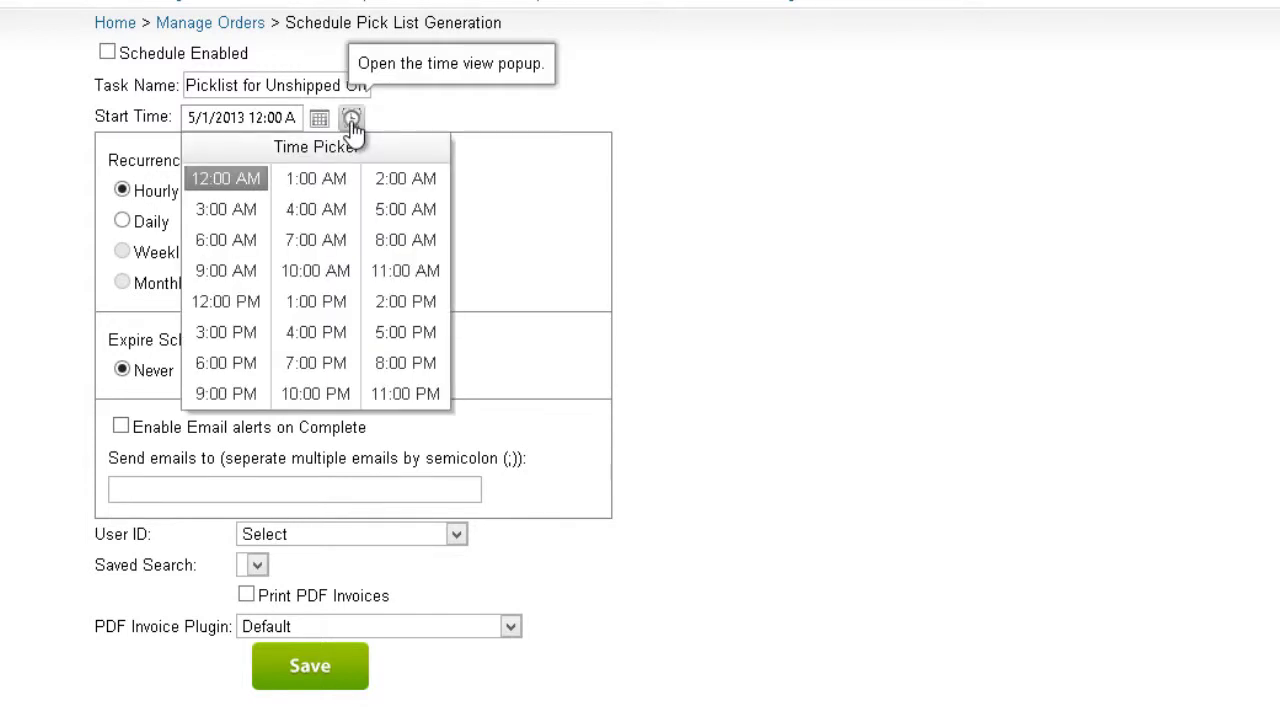
Step: Set the start time to 6:00 AM and an hourly recurrence every 5 hours
click(225, 243)
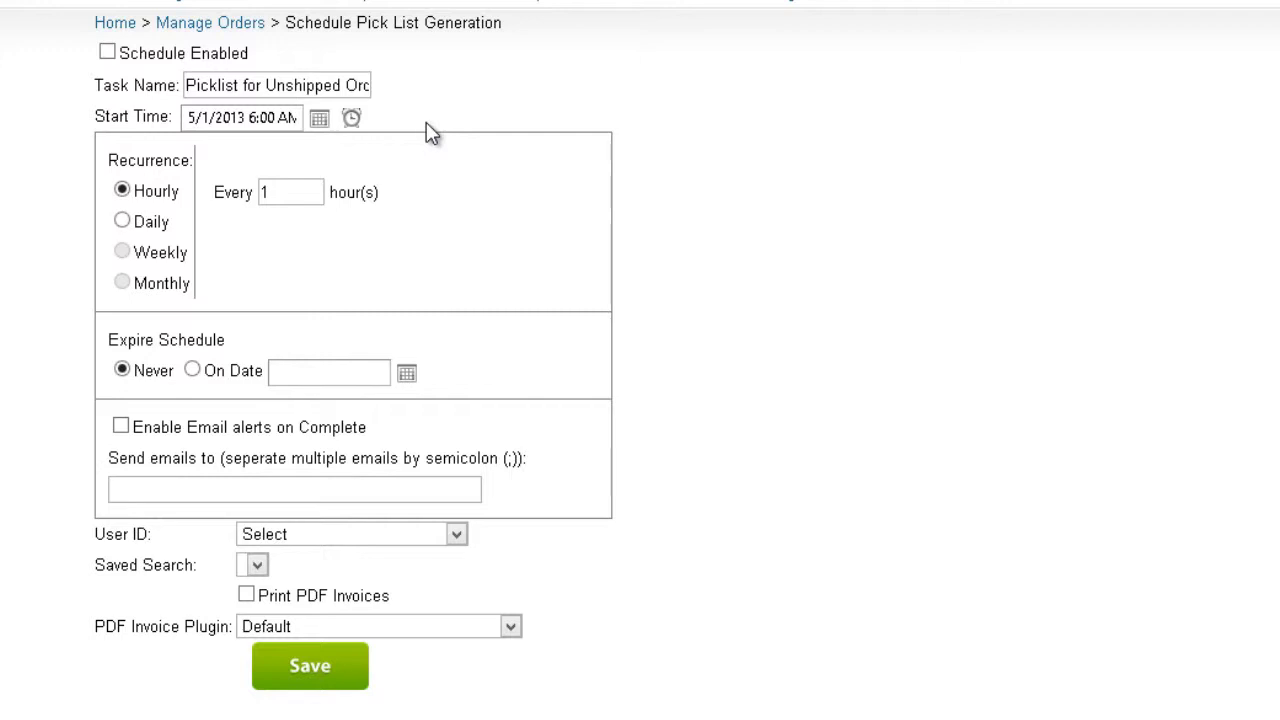
click(122, 222)
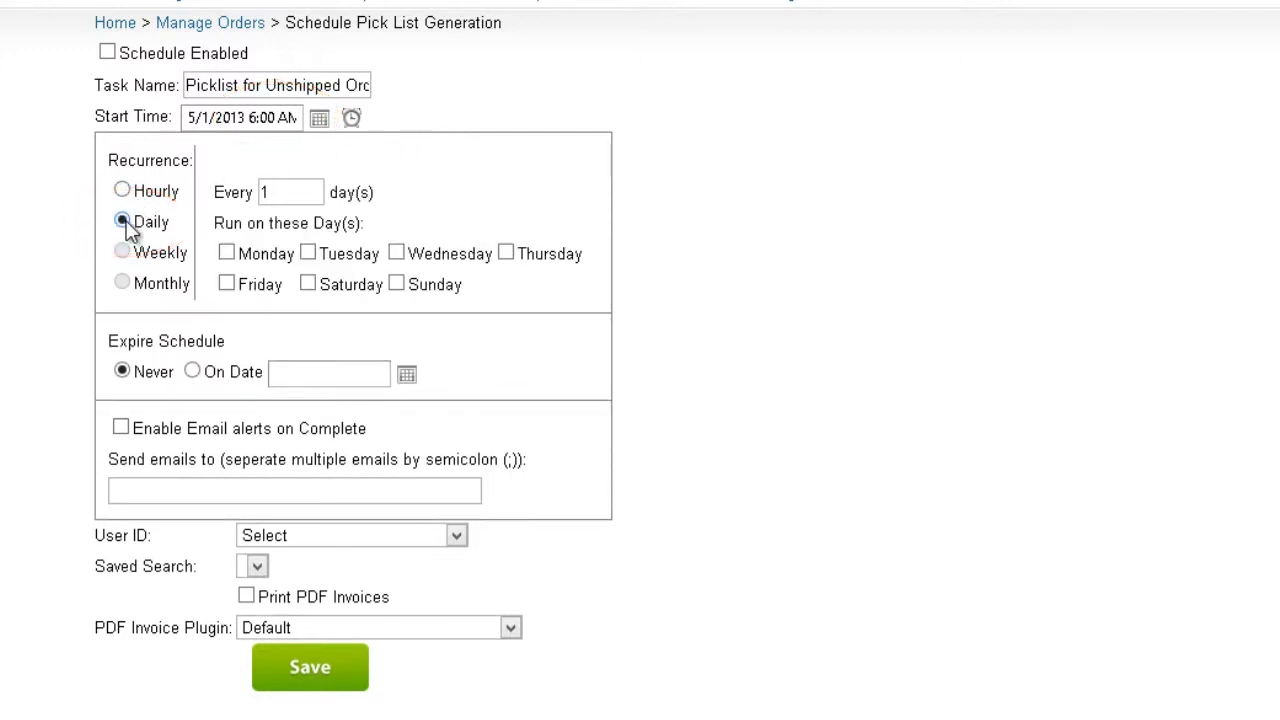
click(227, 254)
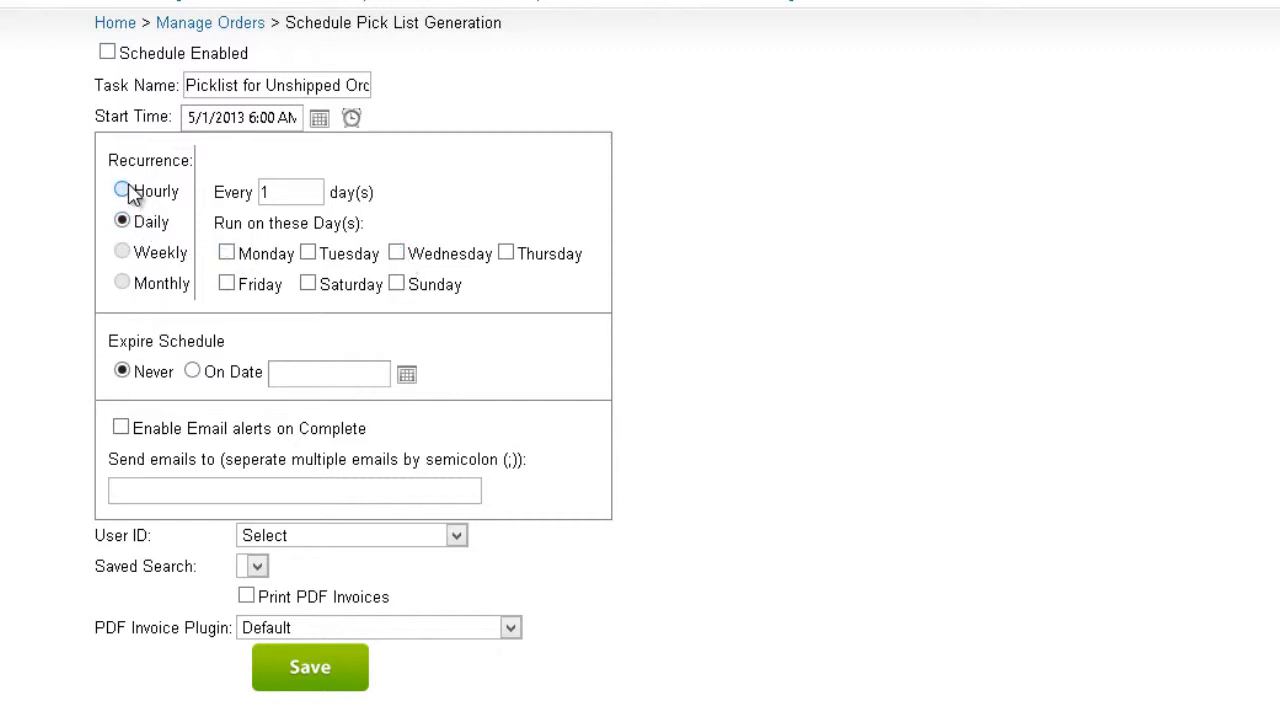
click(124, 191)
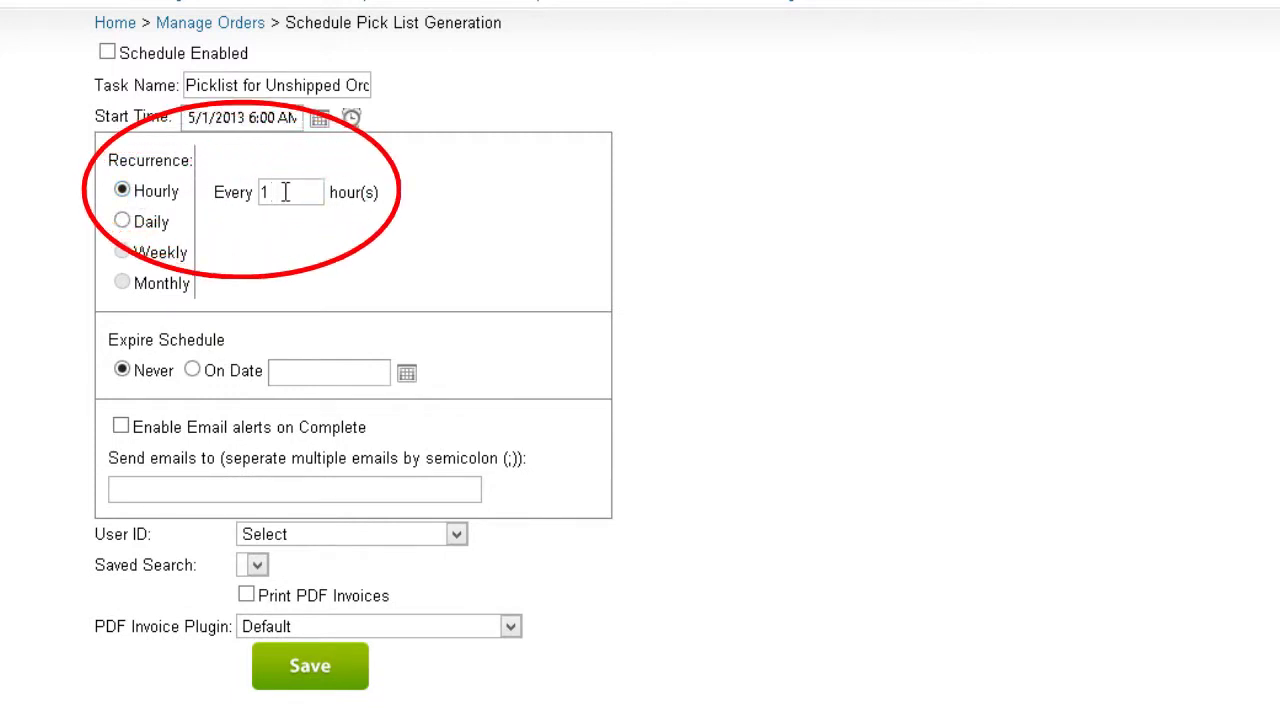
drag(286, 192, 233, 192)
text(5)
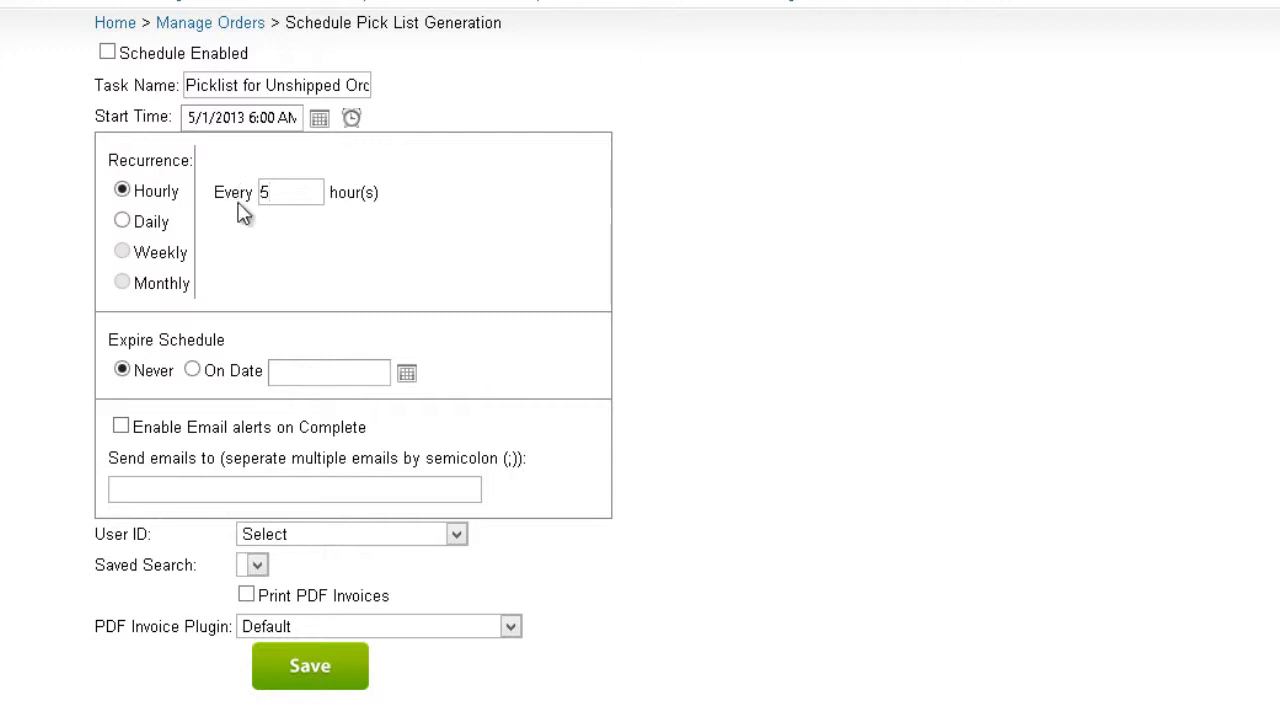
Step: Make the schedule expire on 5/31/2013 and enter the alert recipient's e-mail address
click(190, 372)
click(405, 378)
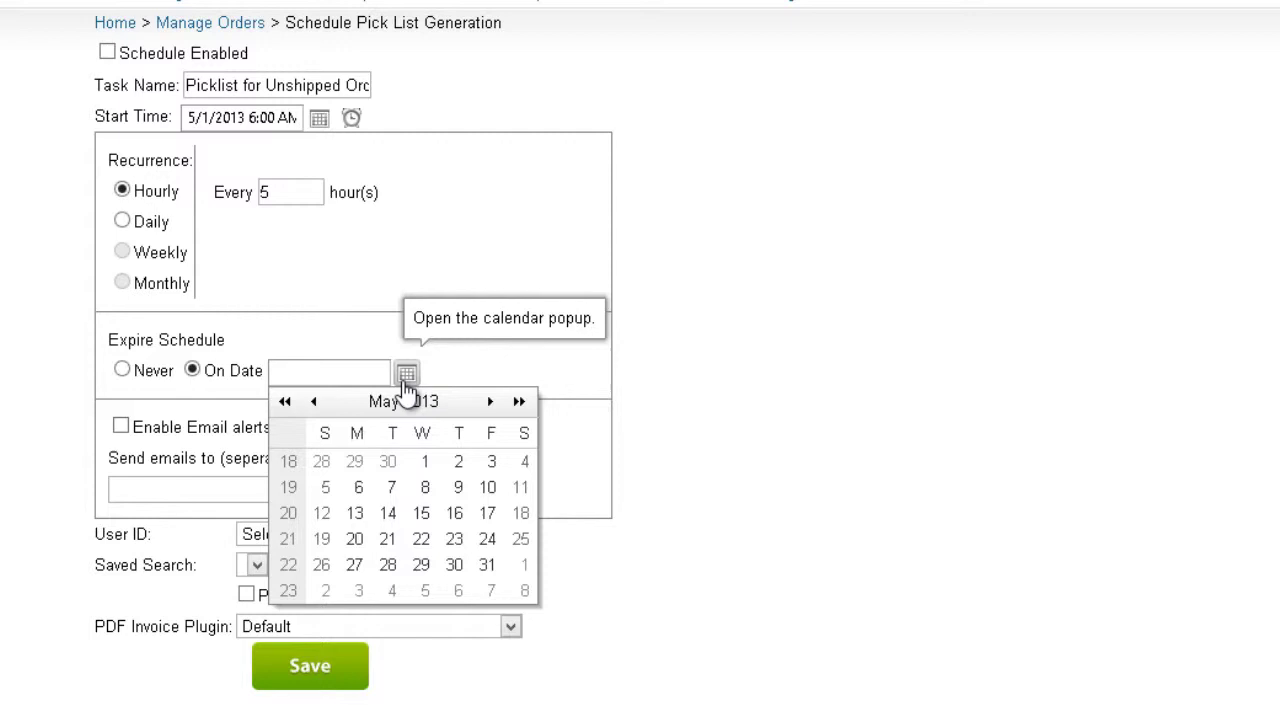
click(488, 570)
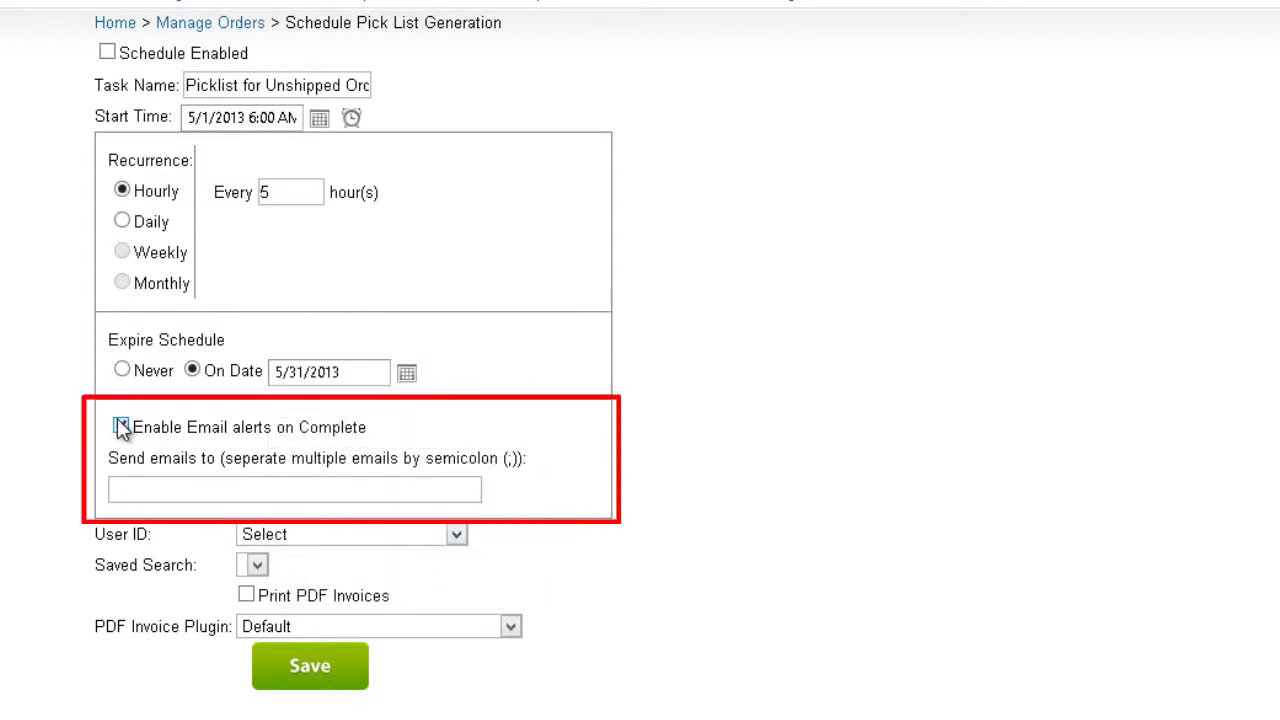
click(130, 484)
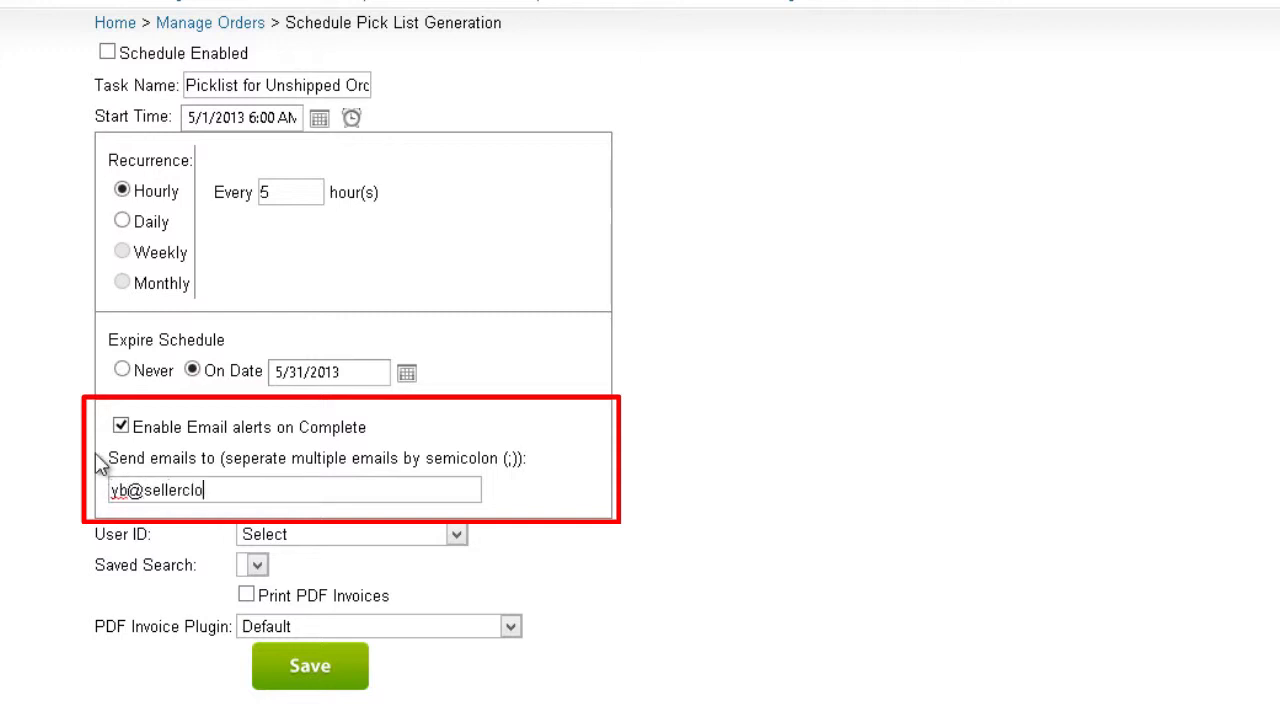
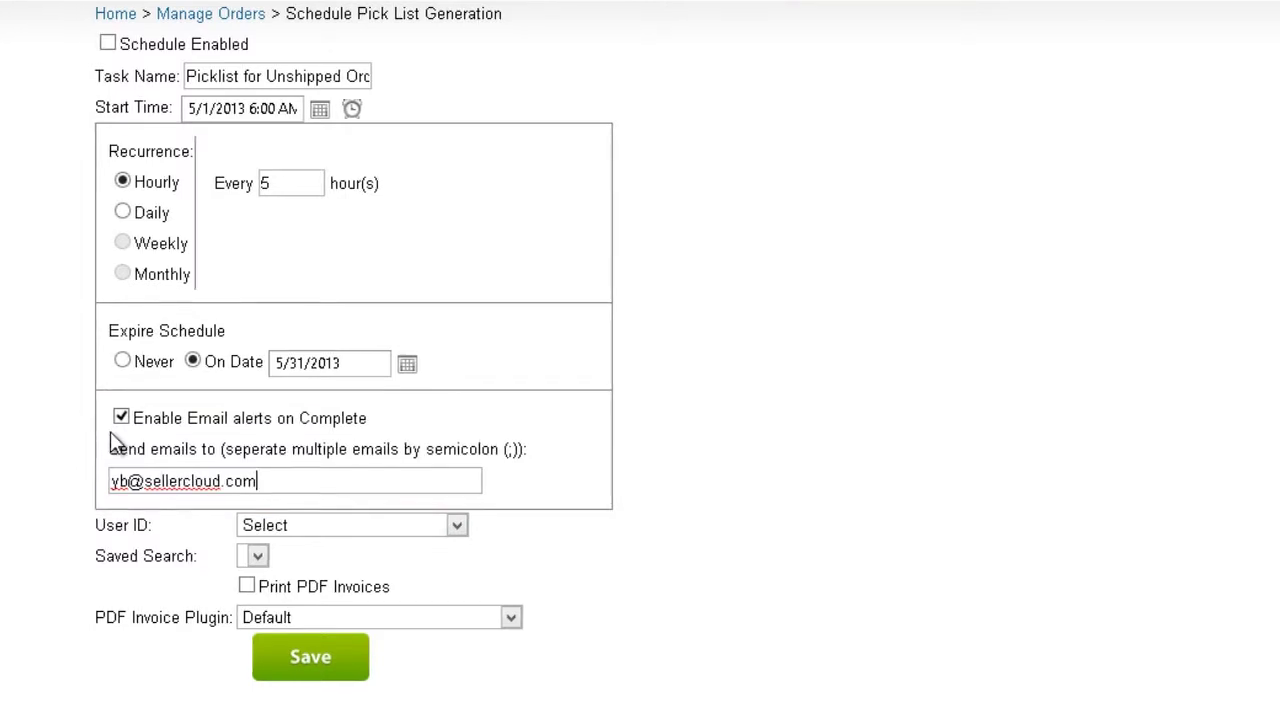
Step: Pick the user's own account and the Unshipped orders saved search, tick Schedule Enabled, and save
click(323, 482)
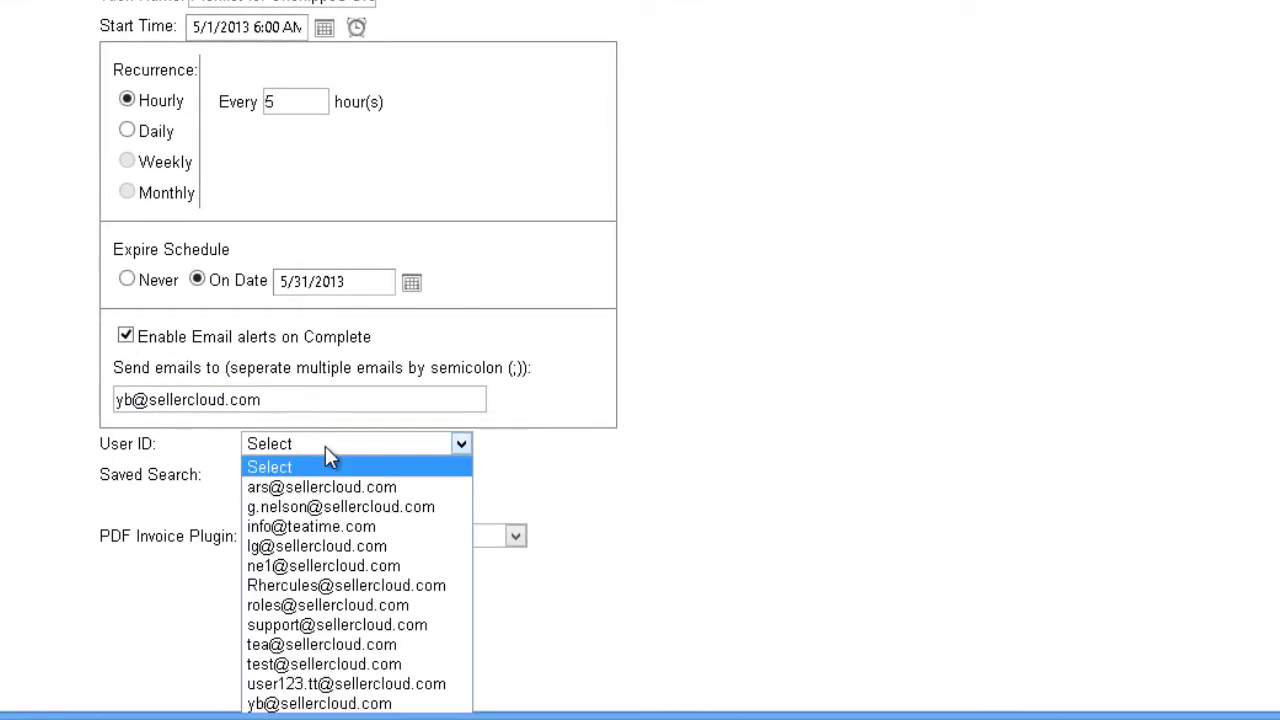
click(366, 703)
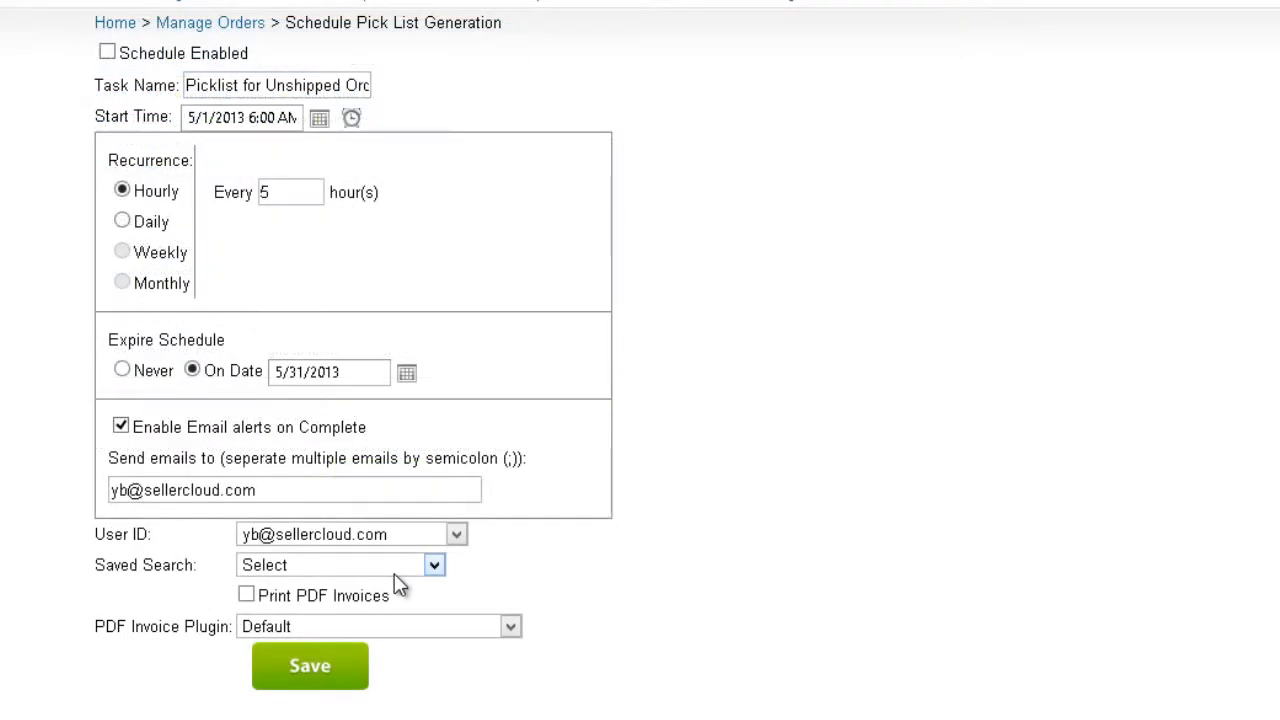
click(394, 574)
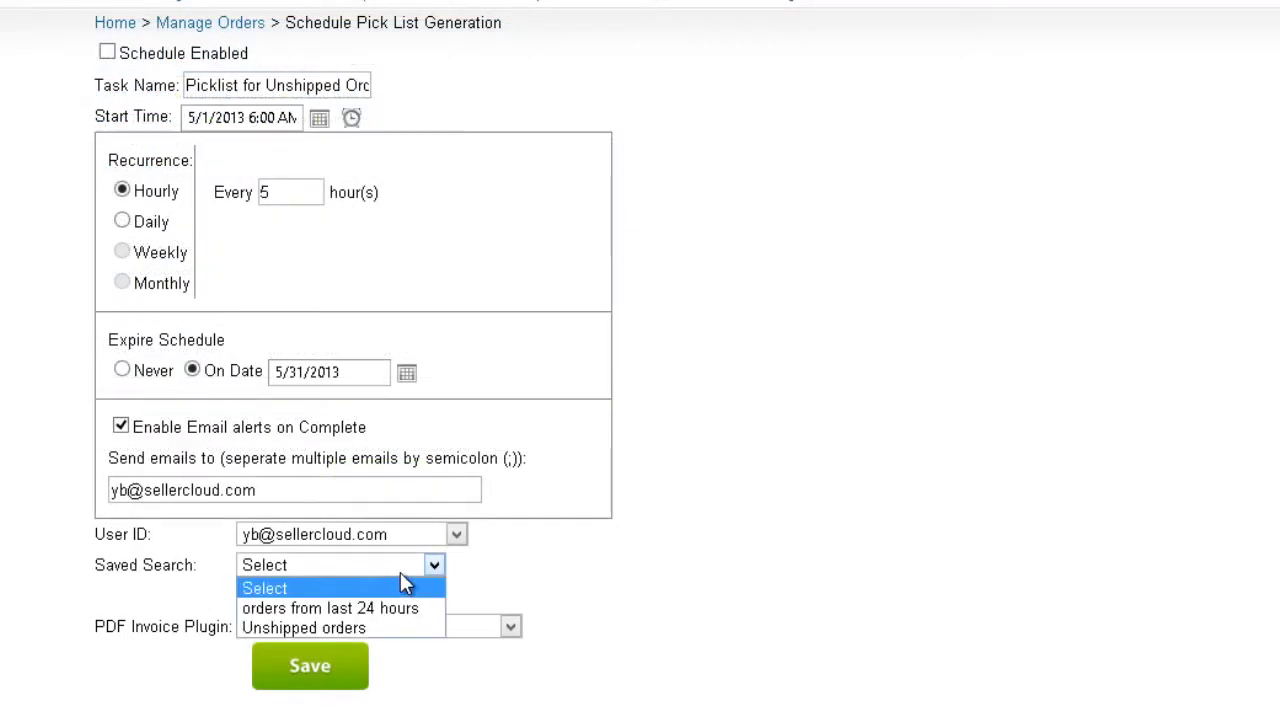
click(405, 632)
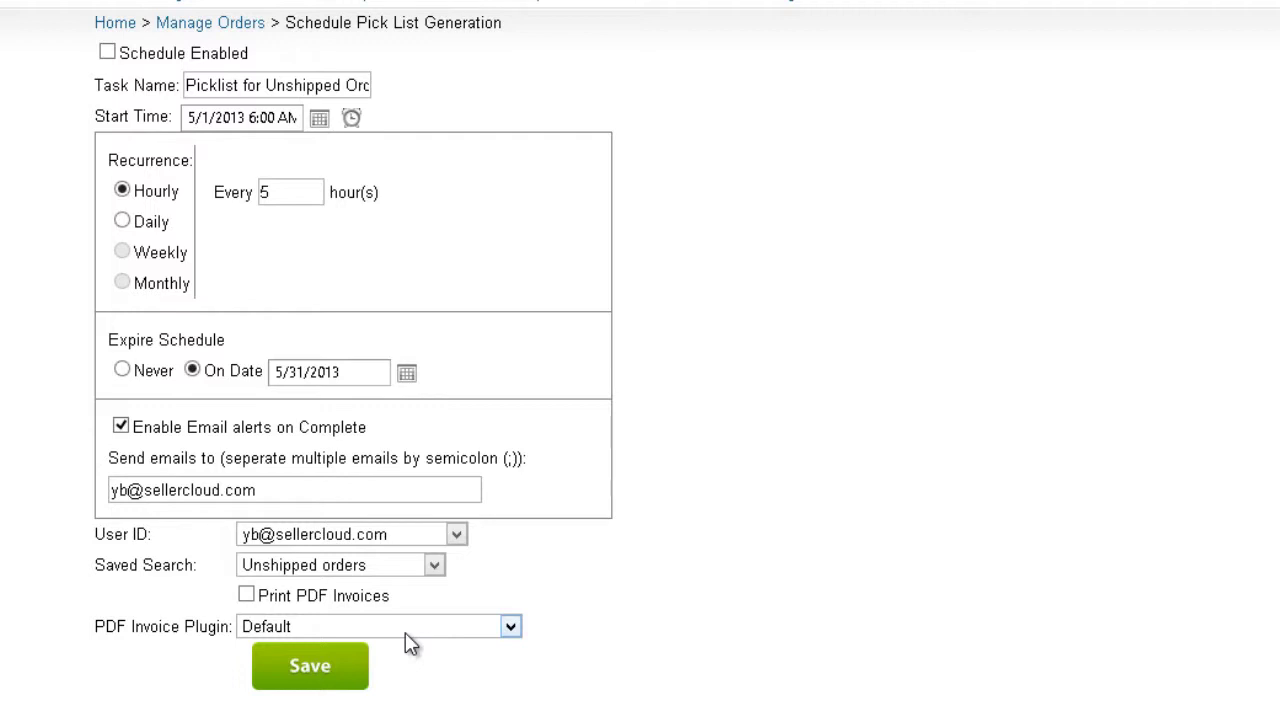
click(107, 54)
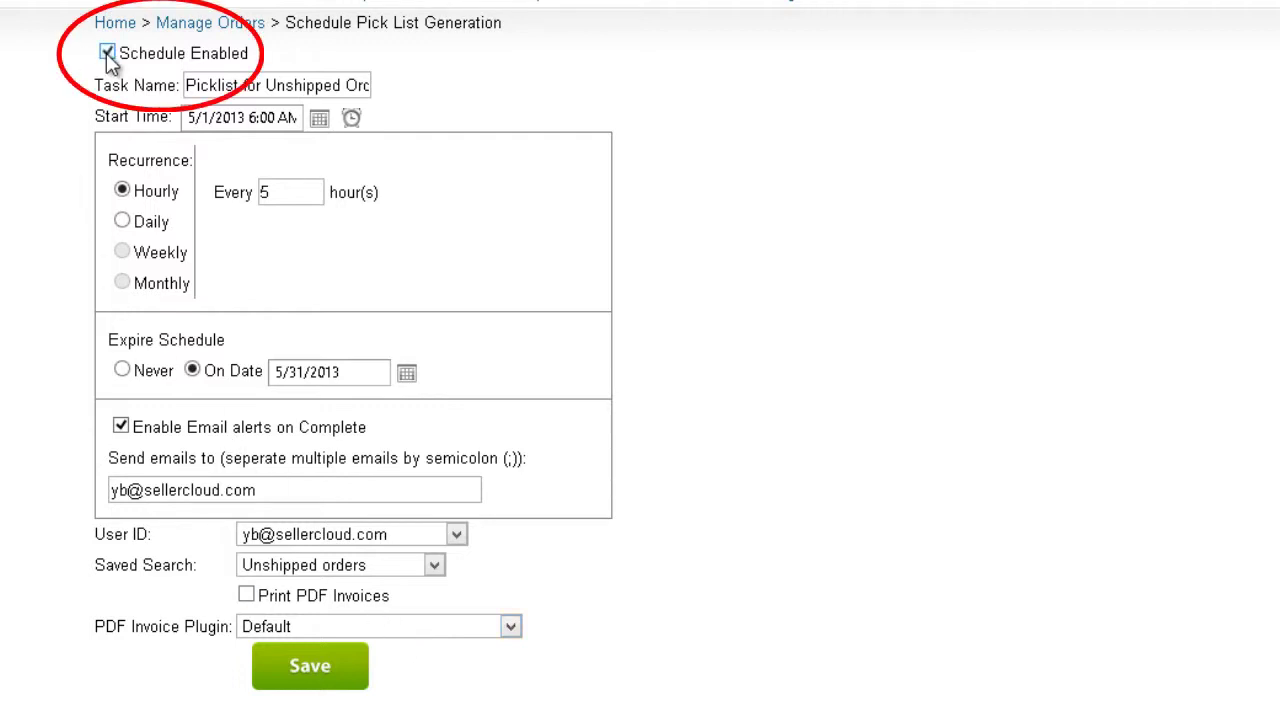
click(336, 677)
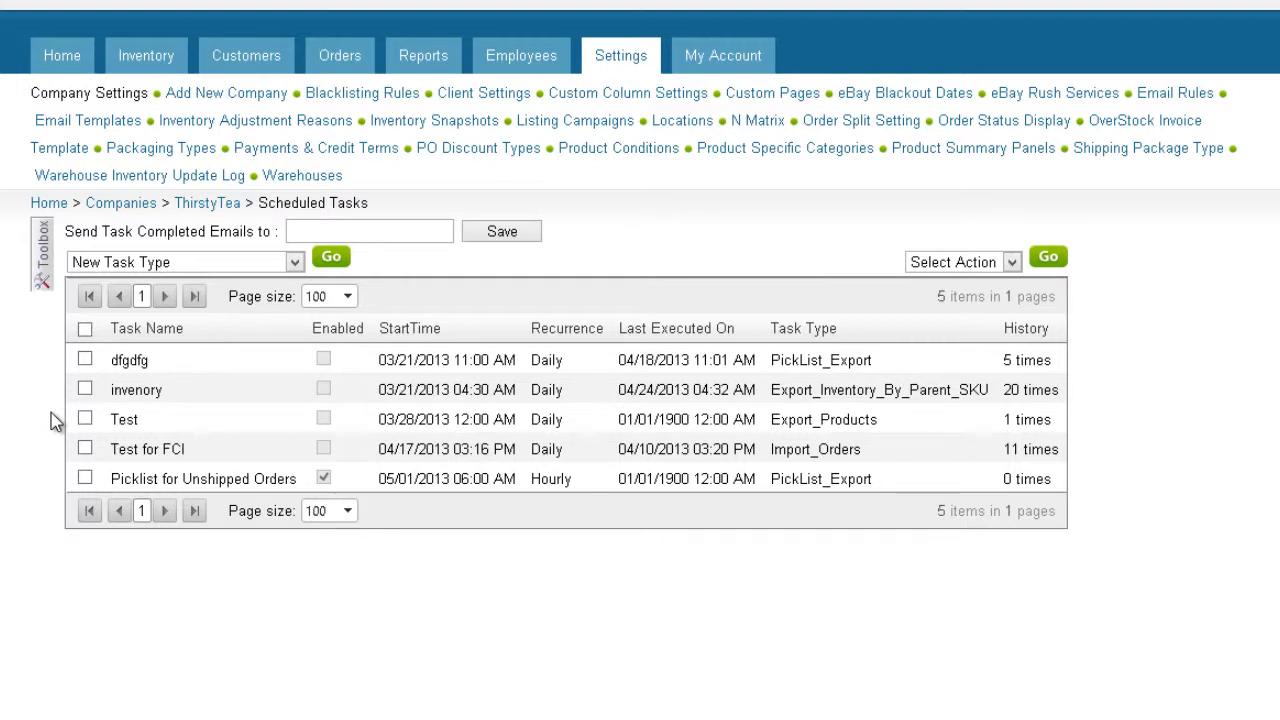
Step: Review the Picklist for Unshipped Orders task, select its row, and run Execute Task
click(157, 480)
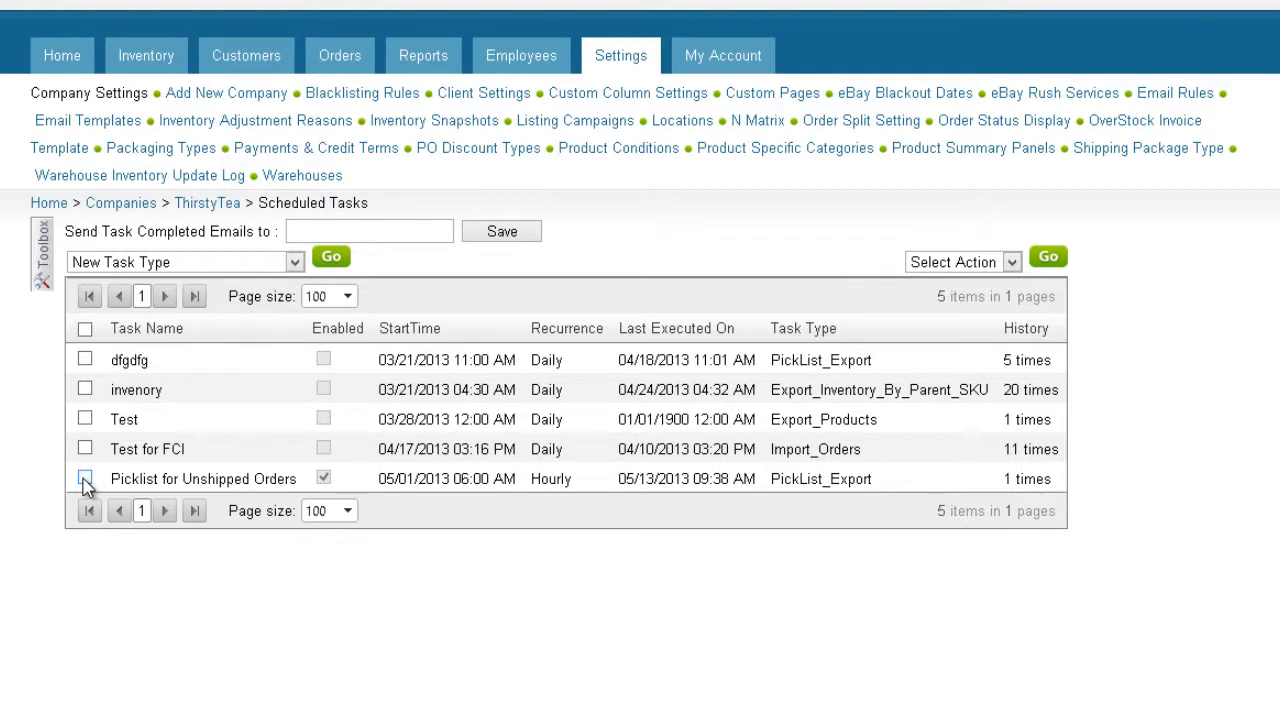
click(85, 479)
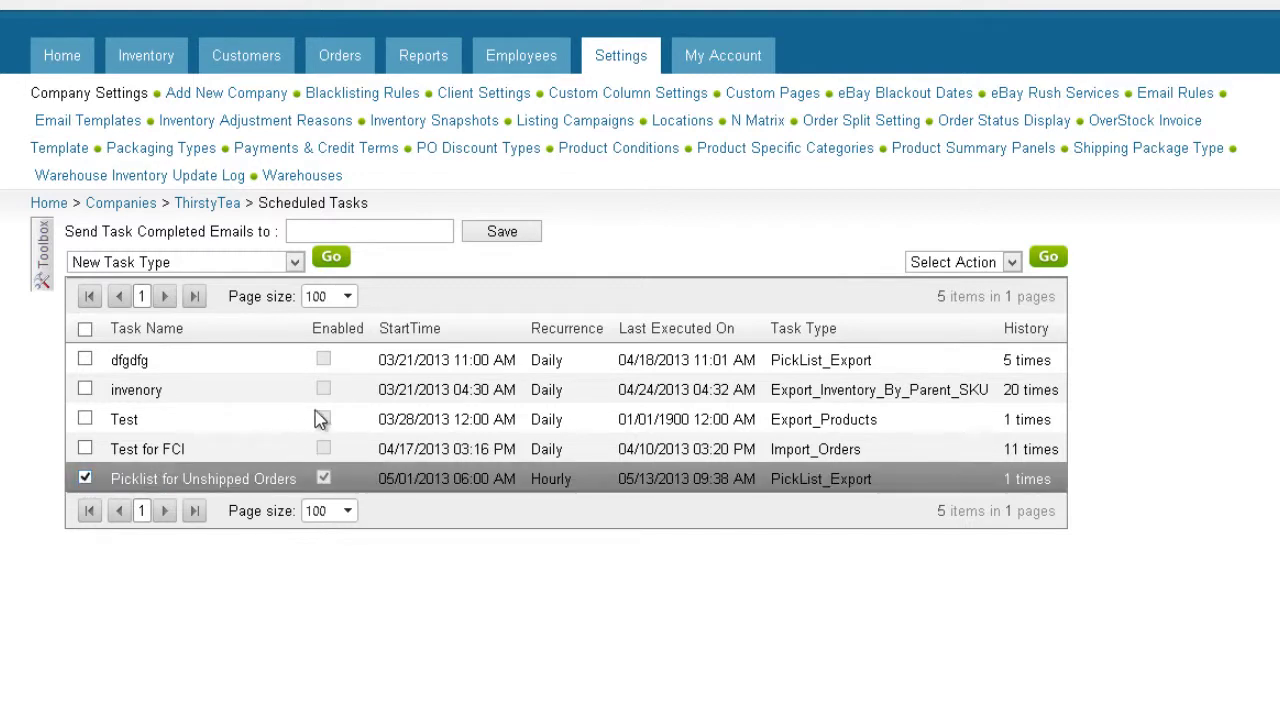
click(999, 262)
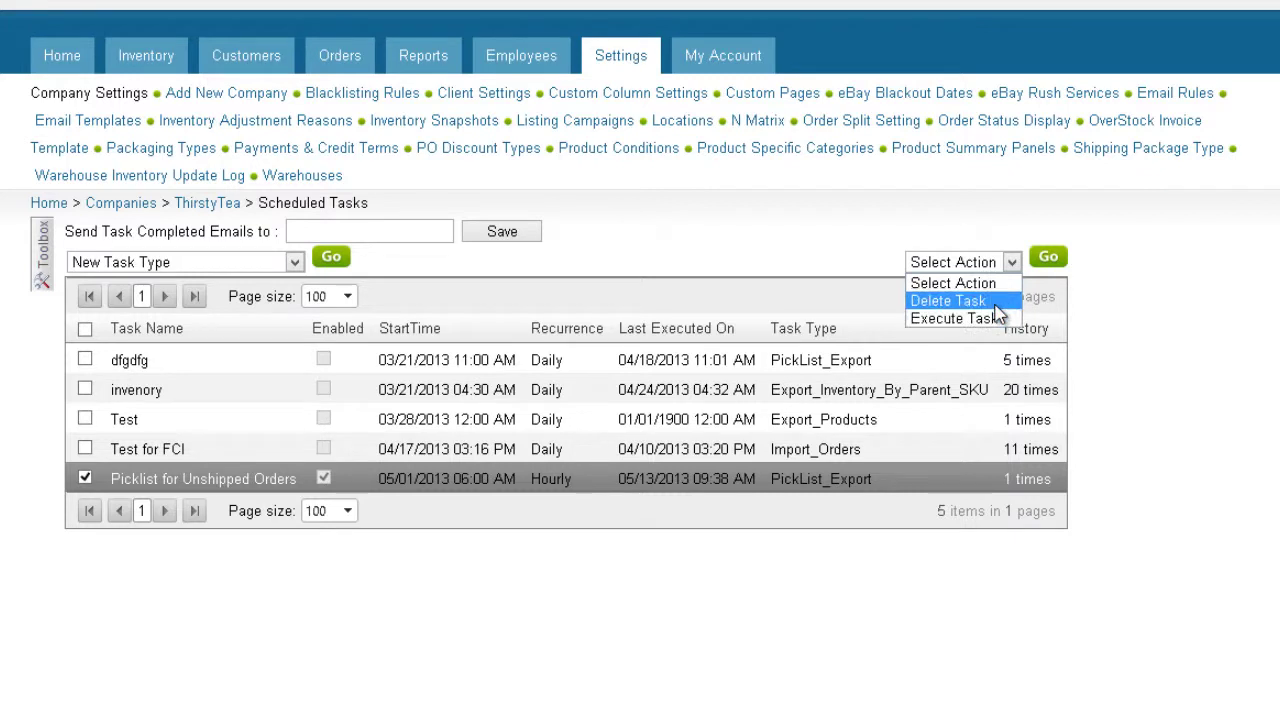
click(996, 305)
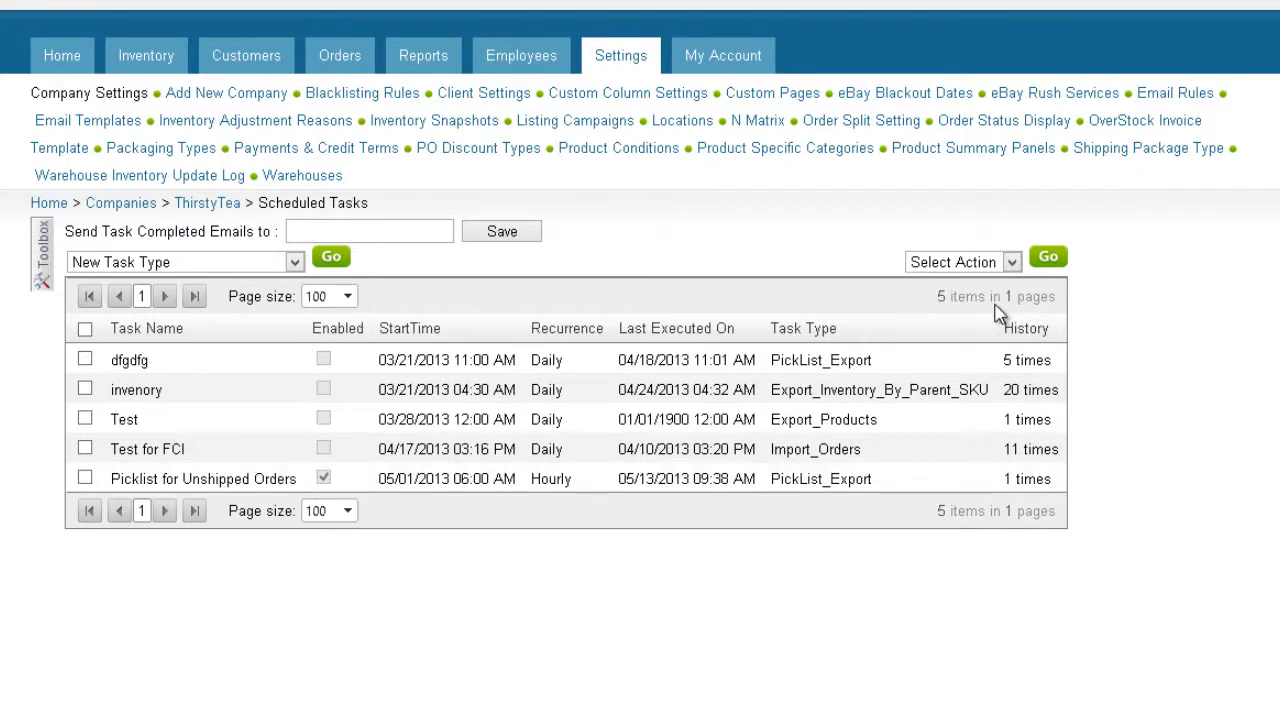
Step: Open the task's run history and the Job Details for job 2384
click(1025, 480)
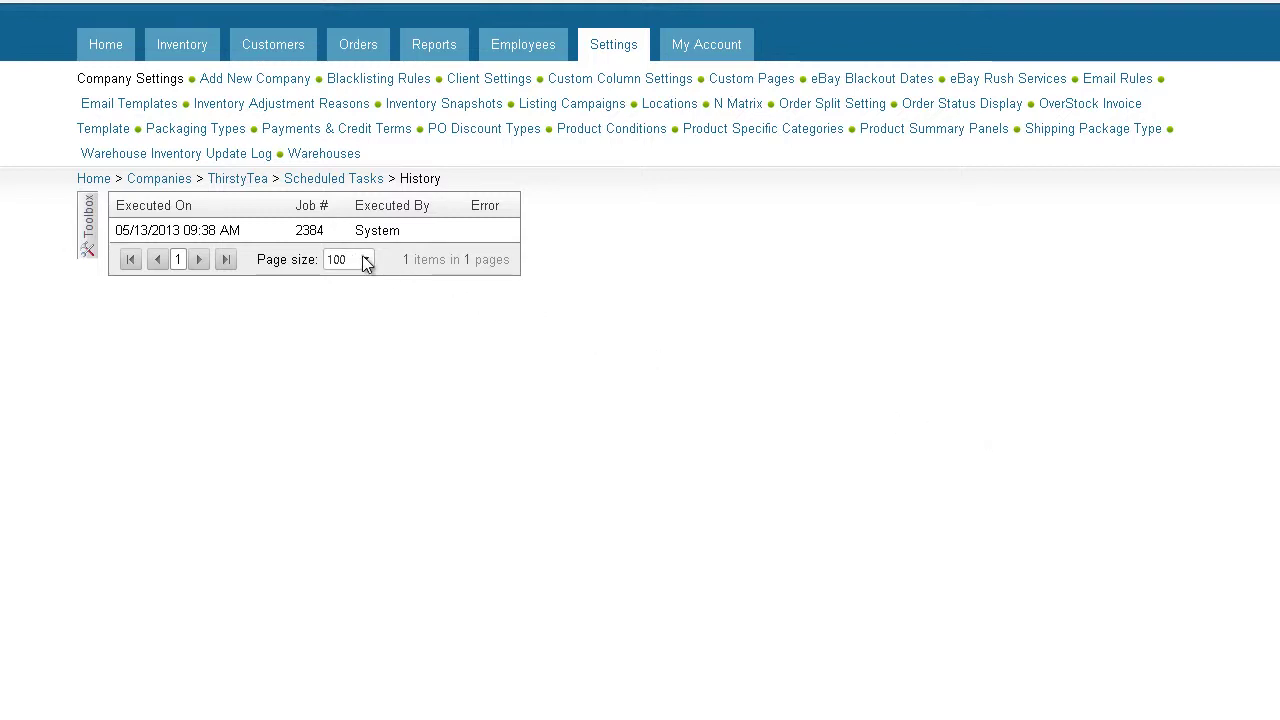
click(310, 231)
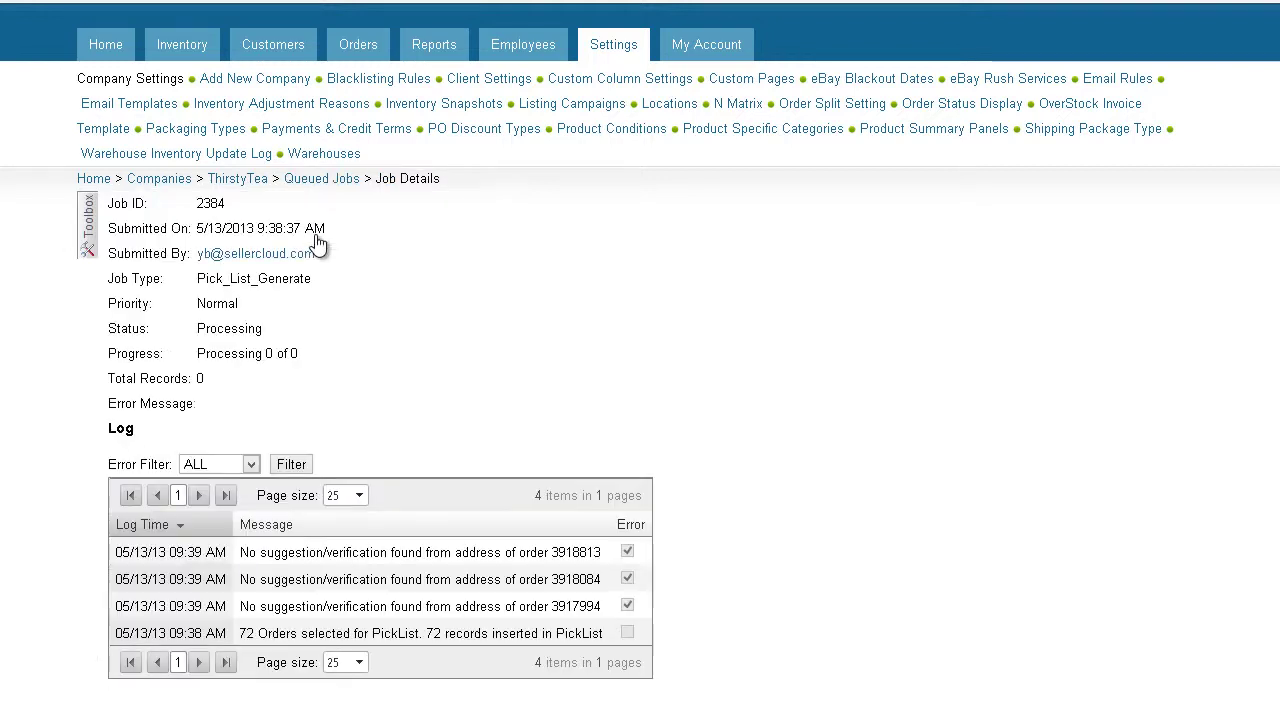